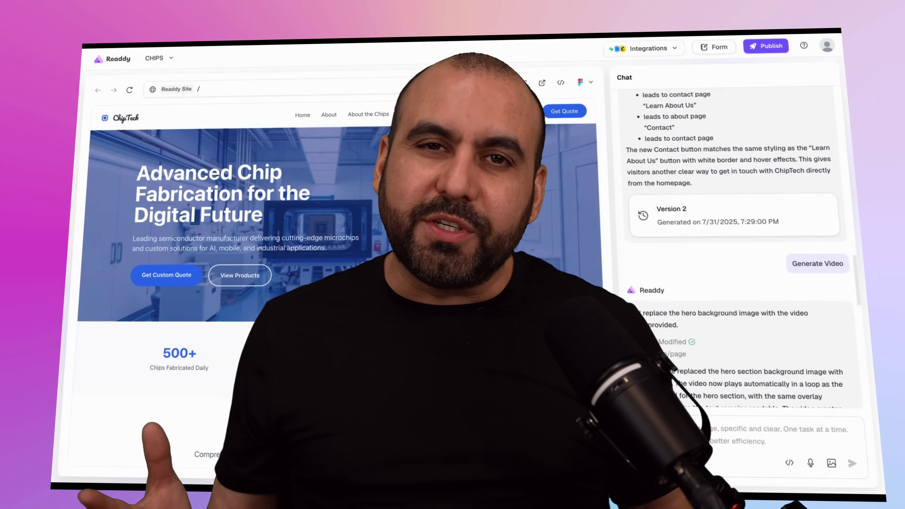
Switch the editor from ChipTech to the test project's TOXO car-dealer site.
mouse_move(714, 220)
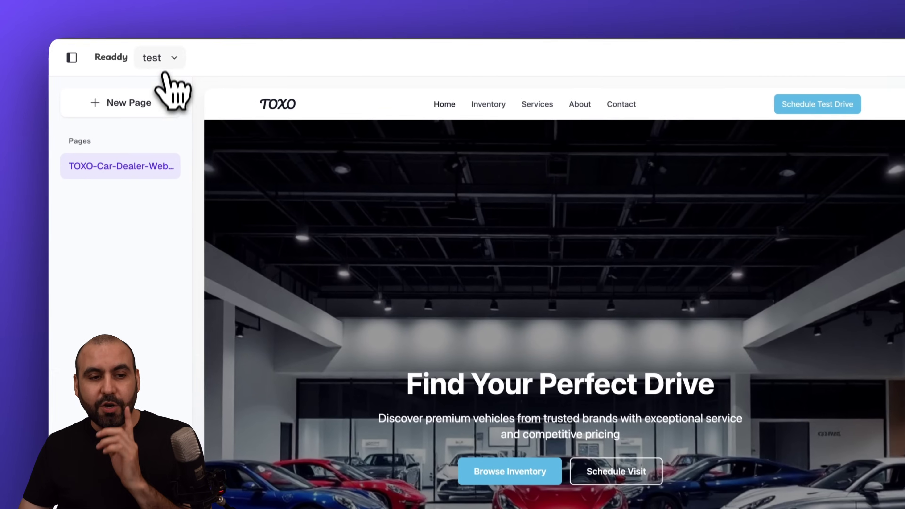
Create a new Web project named 'CHIPS' using the React - Next.js framework.
left_click(157, 59)
left_click(207, 313)
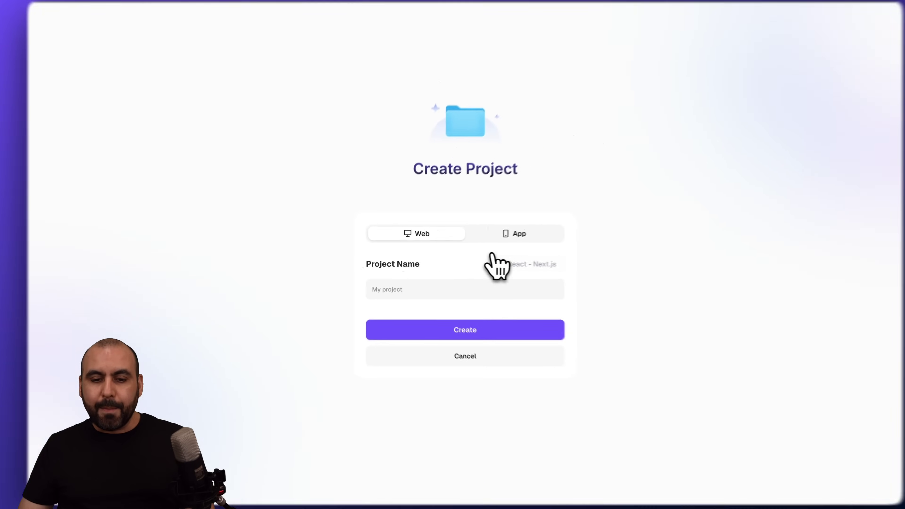
left_click(516, 233)
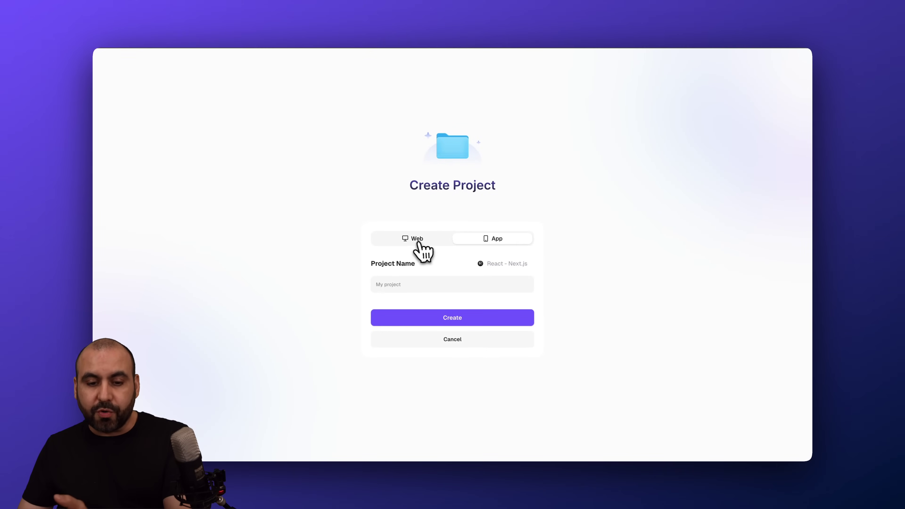
left_click(419, 244)
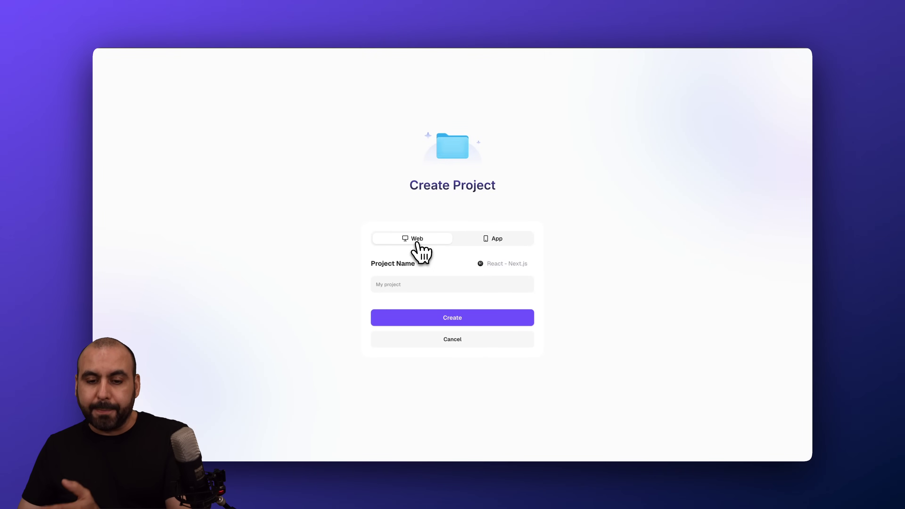
left_click(505, 264)
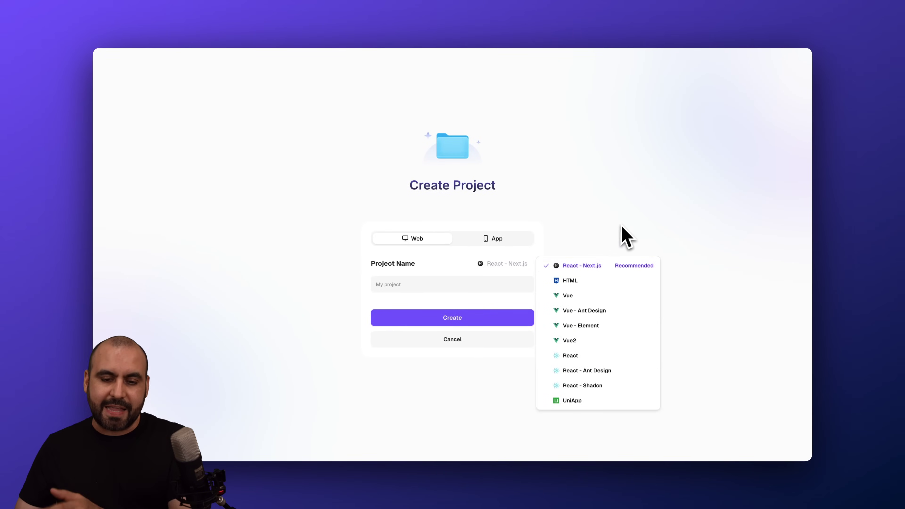
left_click(619, 238)
left_click(424, 286)
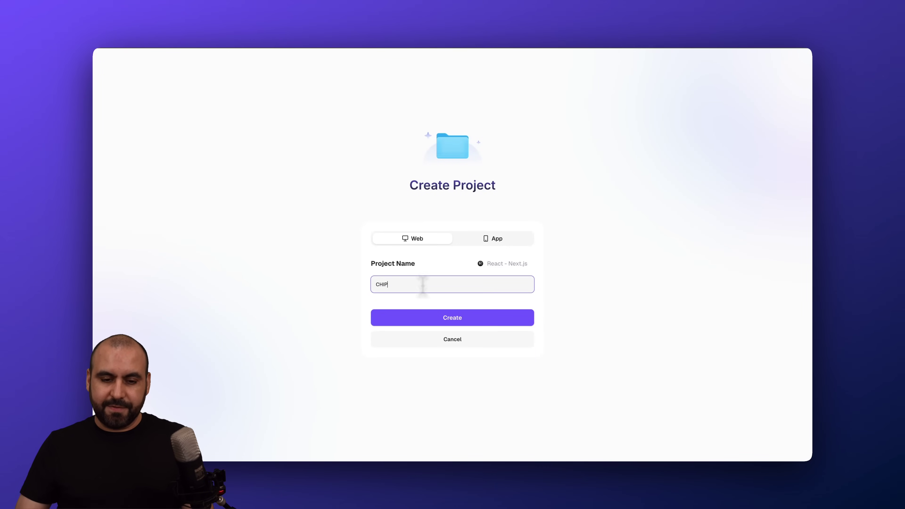
left_click(477, 318)
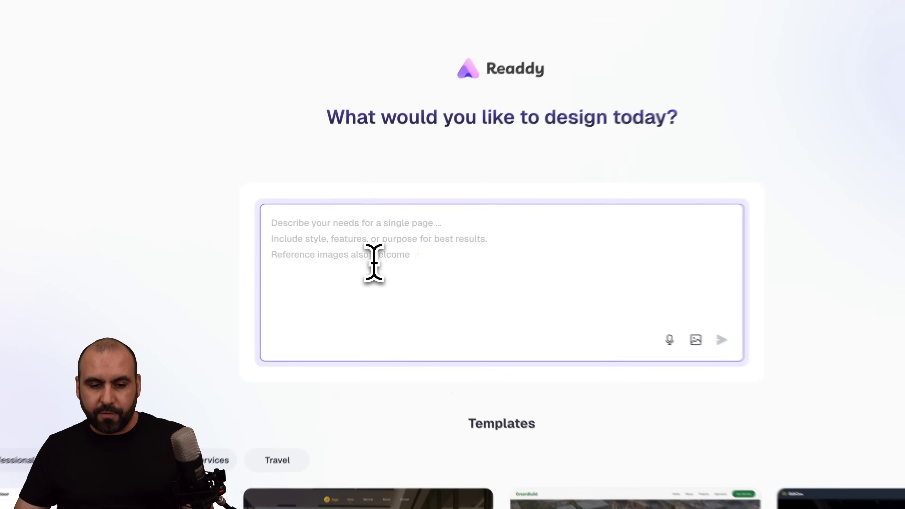
Paste the chip-fabrication website prompt, with top-menu pages, and send it for generation.
type("Make a modern website for a Computer chip fabric. Also build the pages for the top menu.")
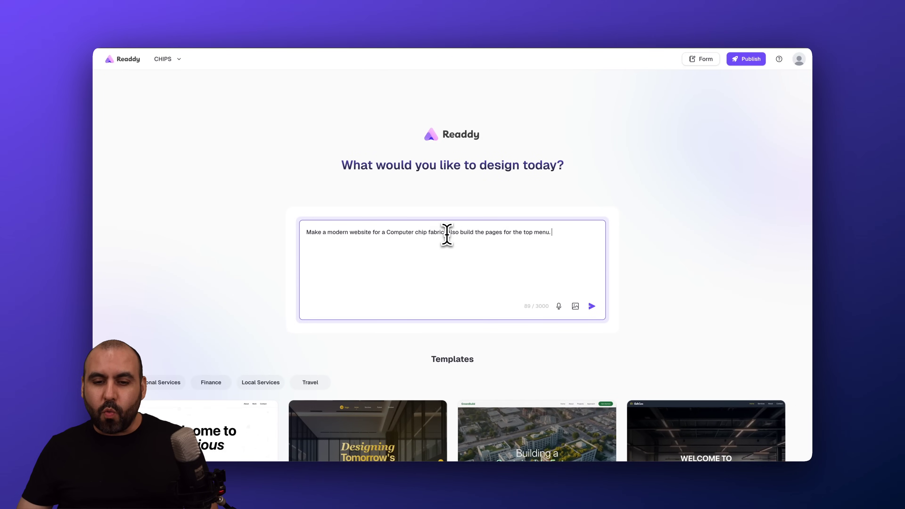
left_click_drag(447, 234, 568, 233)
left_click(564, 234)
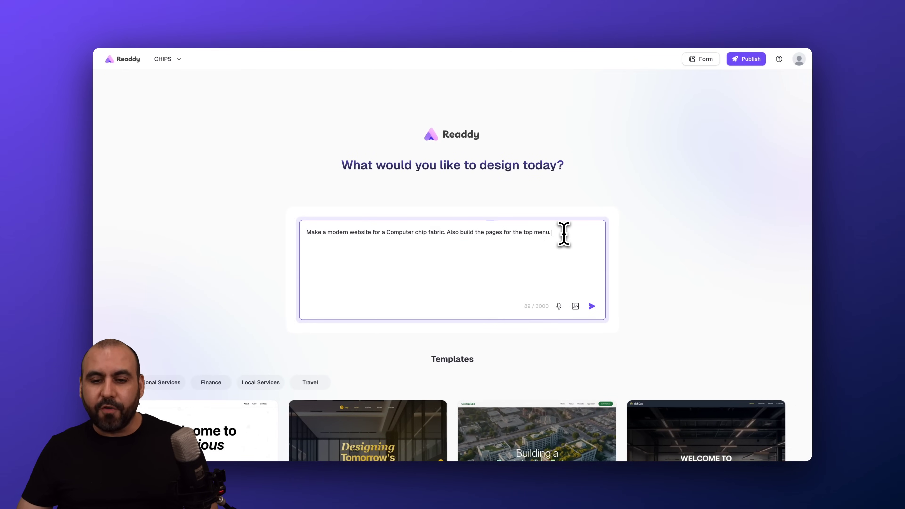
left_click(592, 306)
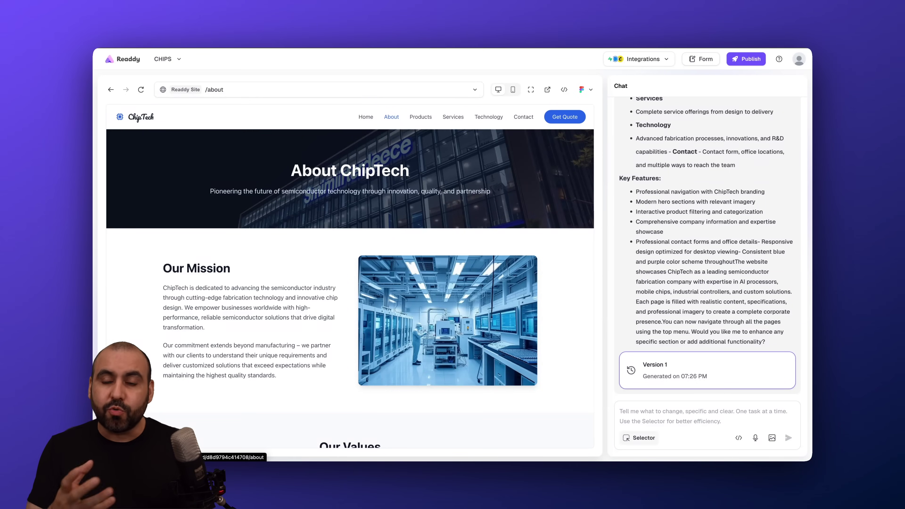
Scroll through the generated ChipTech About page to review its content.
scroll(427, 196, "down", 20)
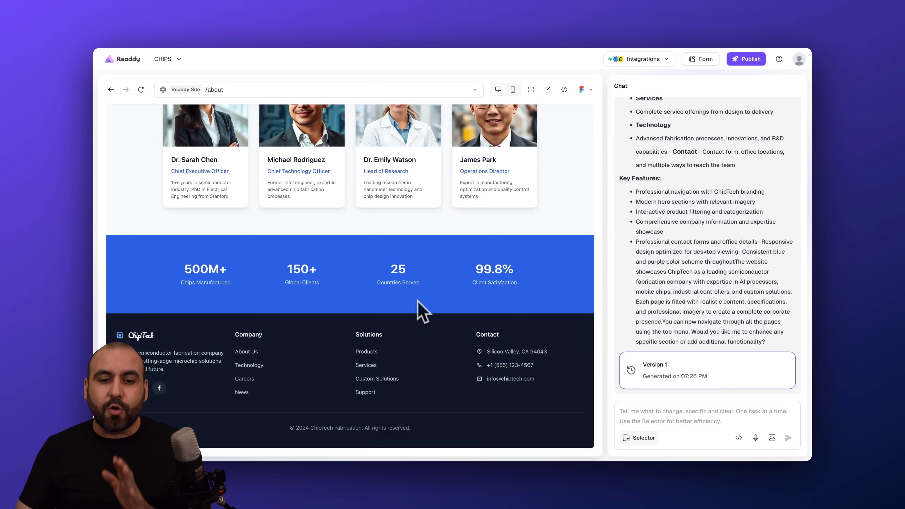
scroll(426, 286, "up", 20)
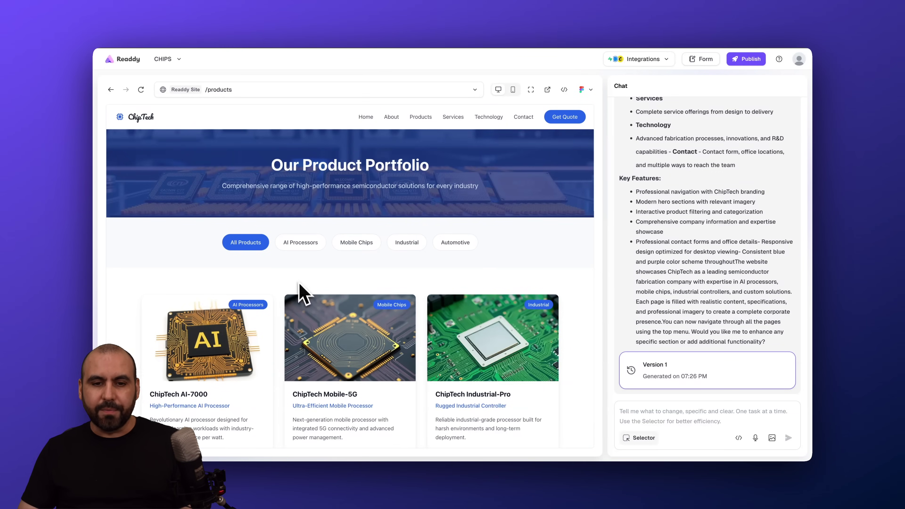
scroll(301, 282, "down", 15)
scroll(301, 278, "up", 15)
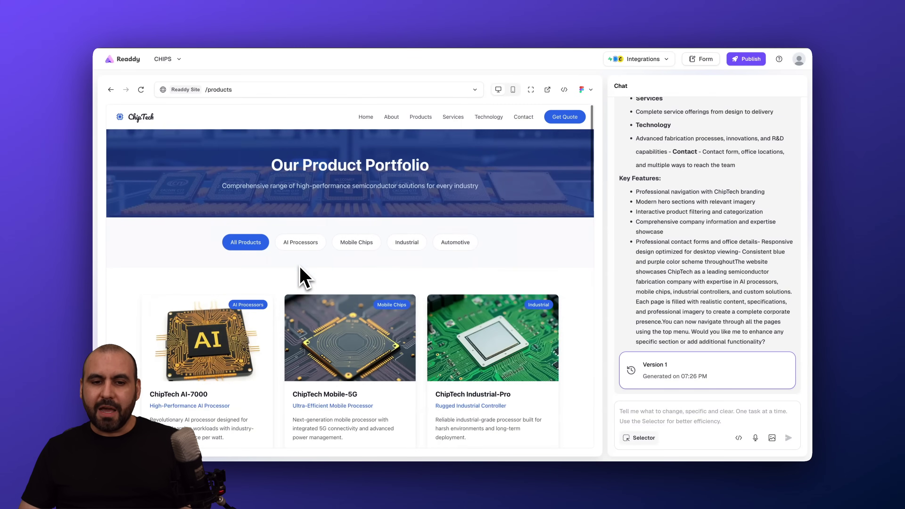
Open the ChipTech Home page and scroll down to the 'Ready to Build the Future?' section and footer.
left_click(370, 117)
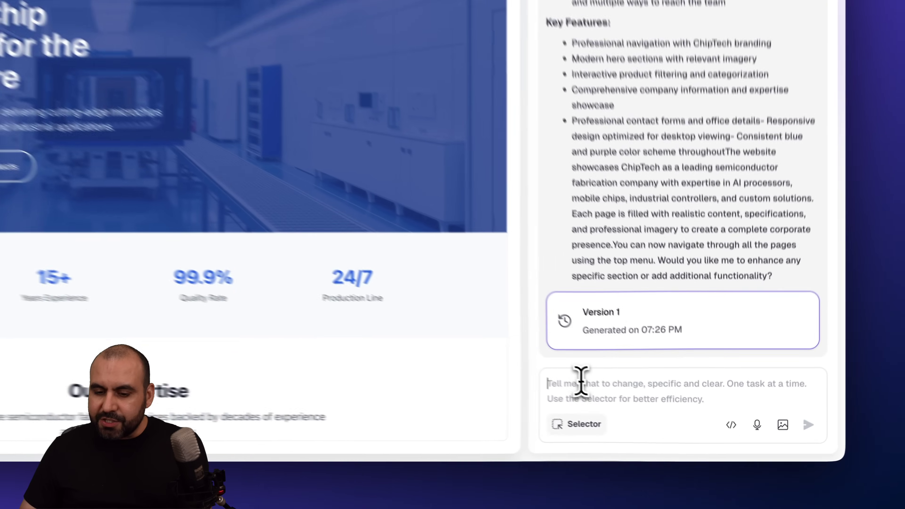
left_click(642, 410)
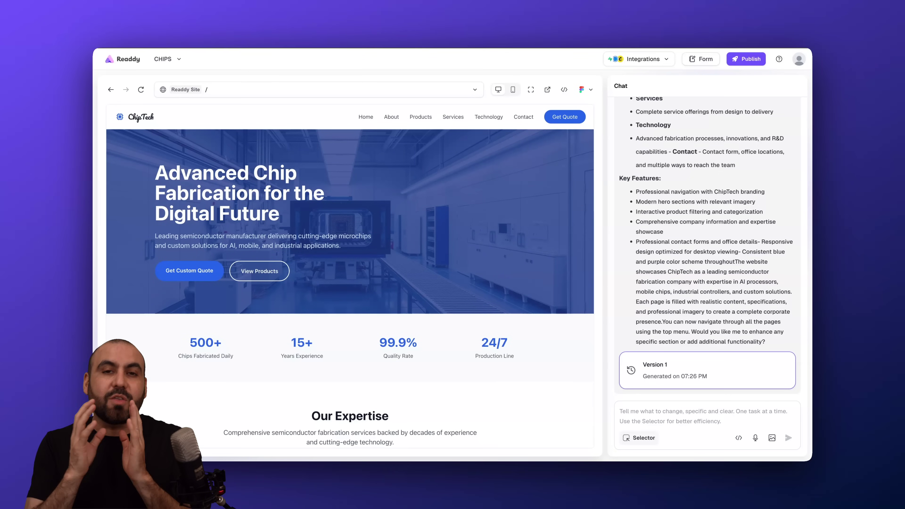
scroll(556, 414, "down", 15)
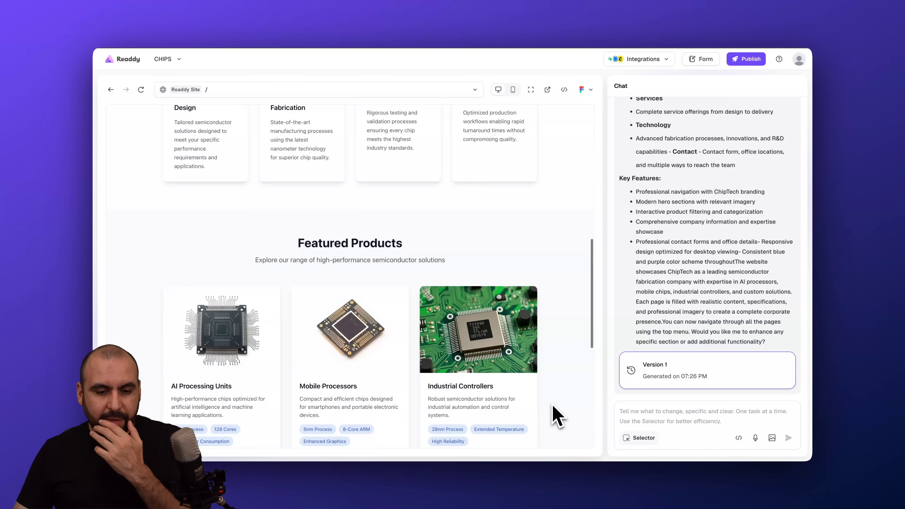
scroll(556, 415, "down", 2)
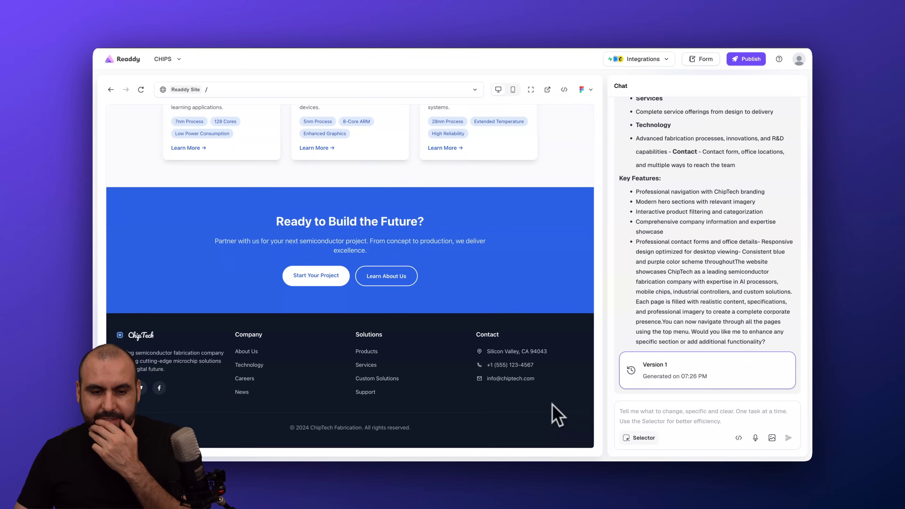
Attach the call-to-action's button row to the chat as the element to change.
left_click(628, 437)
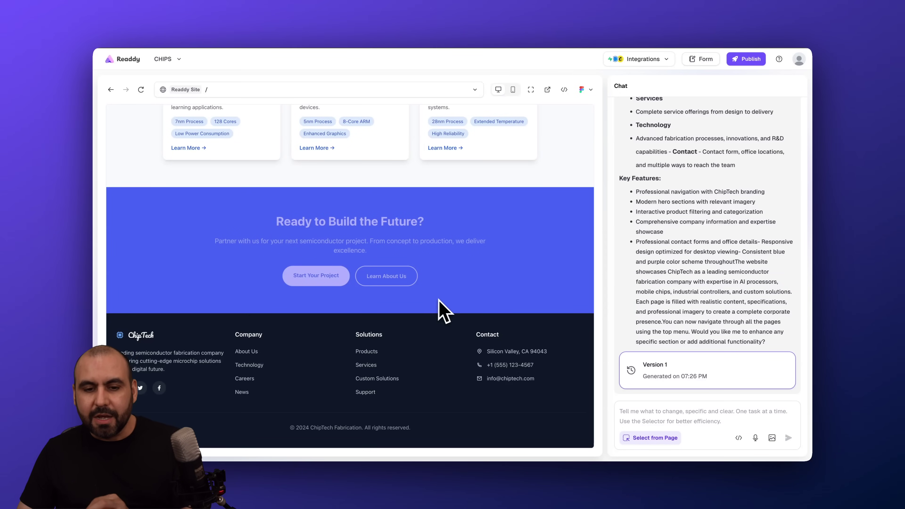
left_click(447, 309)
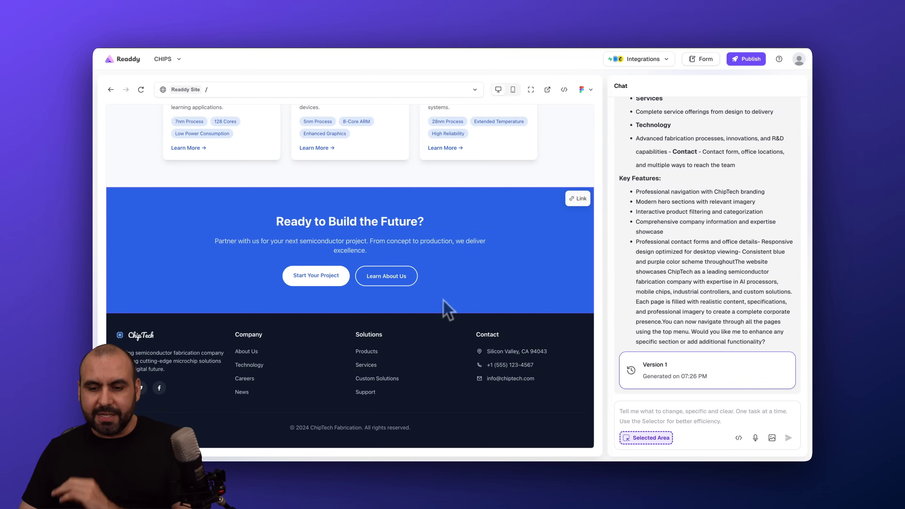
left_click(647, 438)
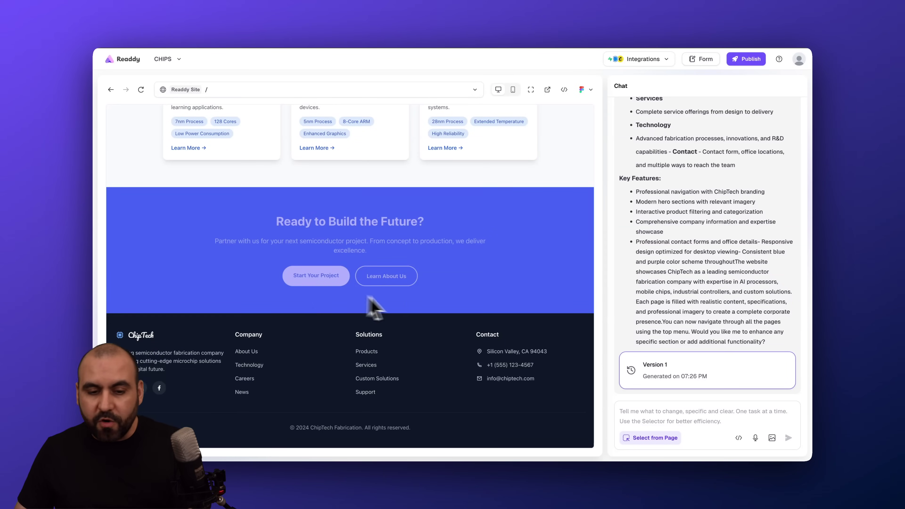
left_click(468, 277)
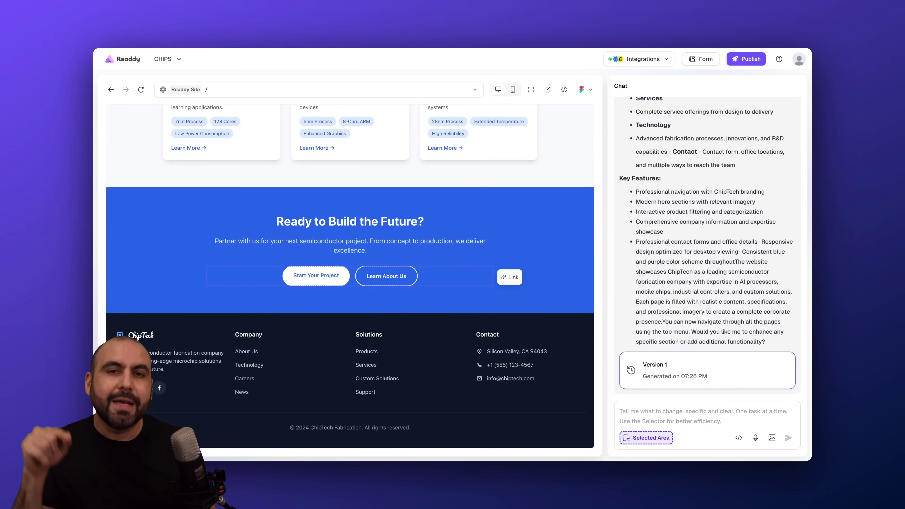
left_click(651, 415)
Send the request 'Add another button that says Contact' for the call-to-action.
type("A")
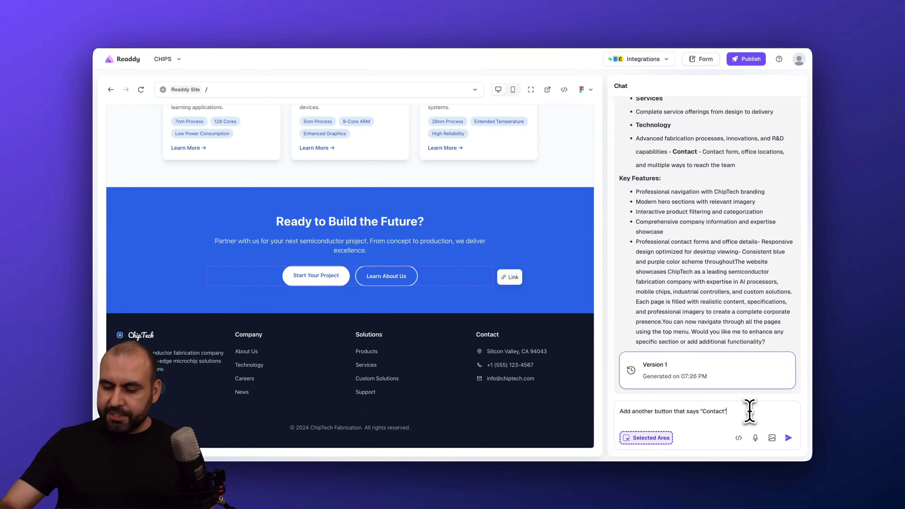
key("Return")
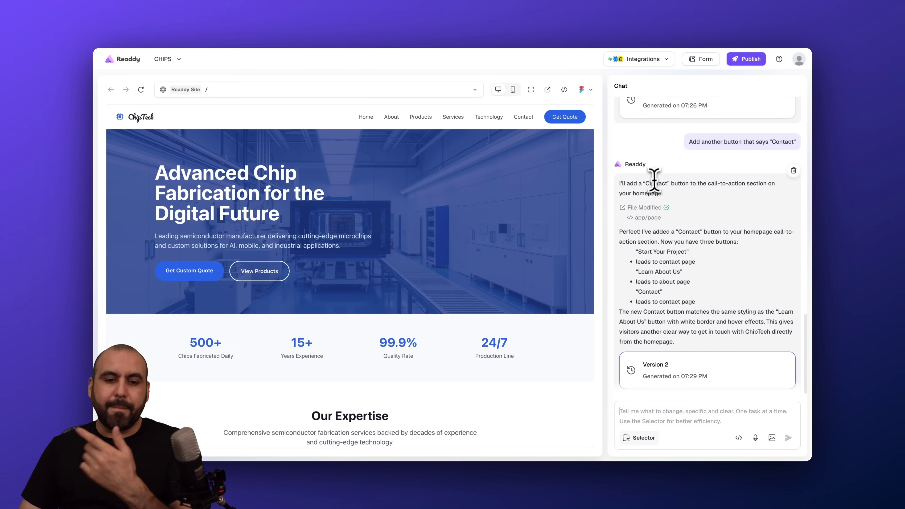
scroll(445, 186, "down", 15)
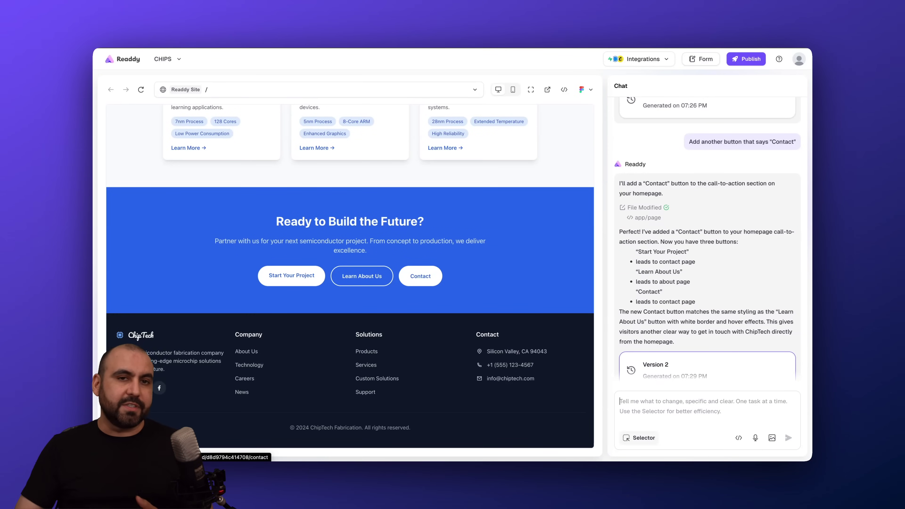
left_click(421, 276)
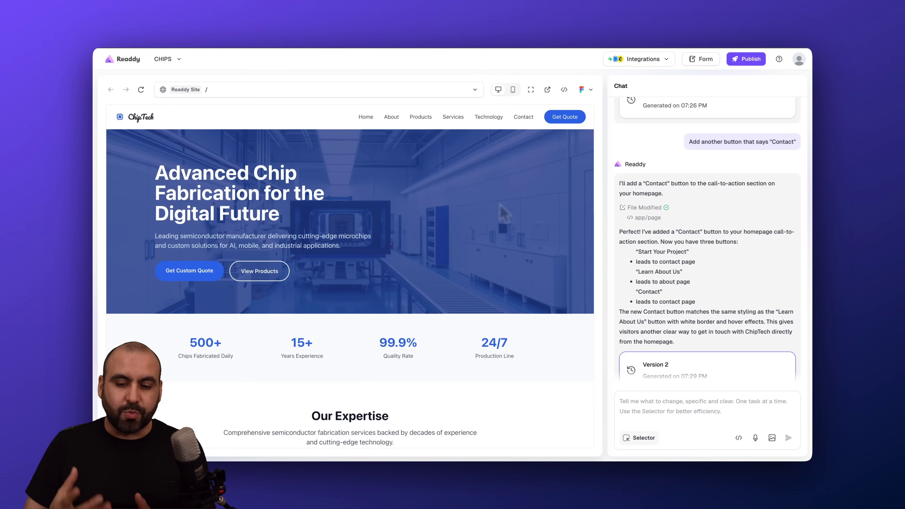
Generate a cleanroom background video for the homepage hero and apply it.
left_click(638, 439)
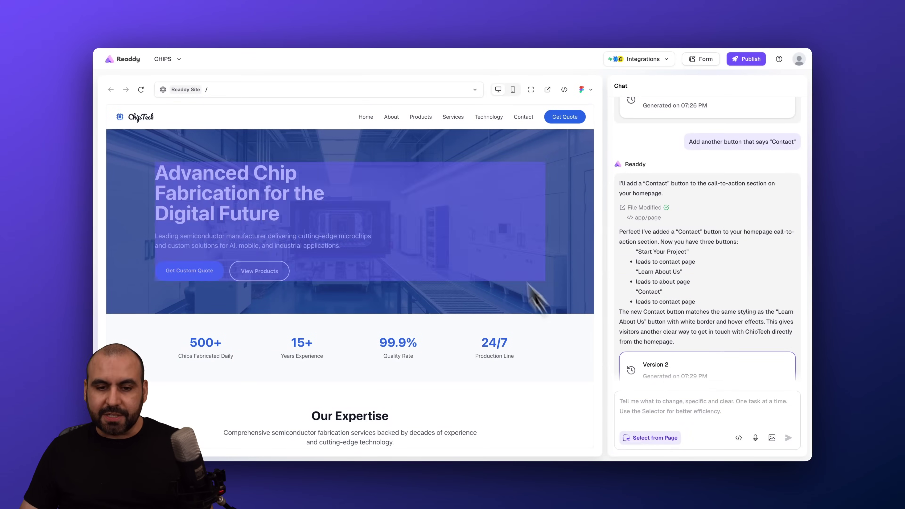
left_click(539, 154)
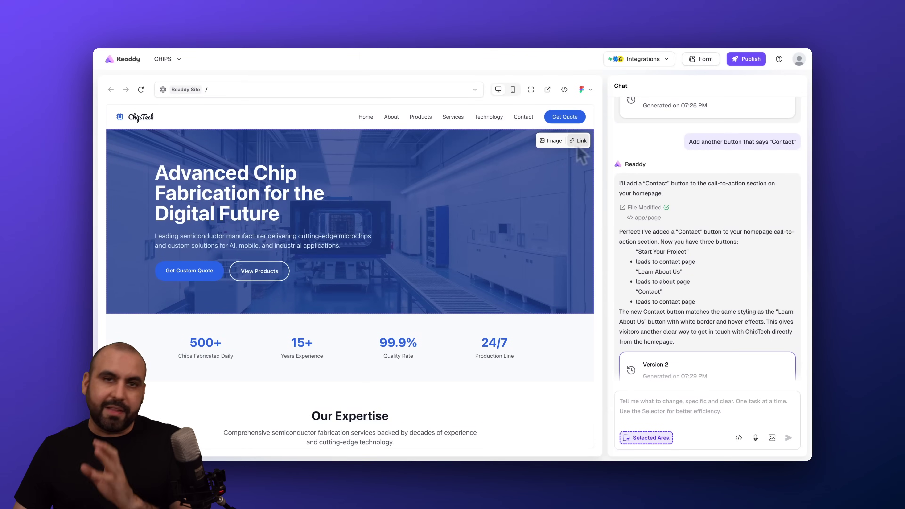
left_click(560, 144)
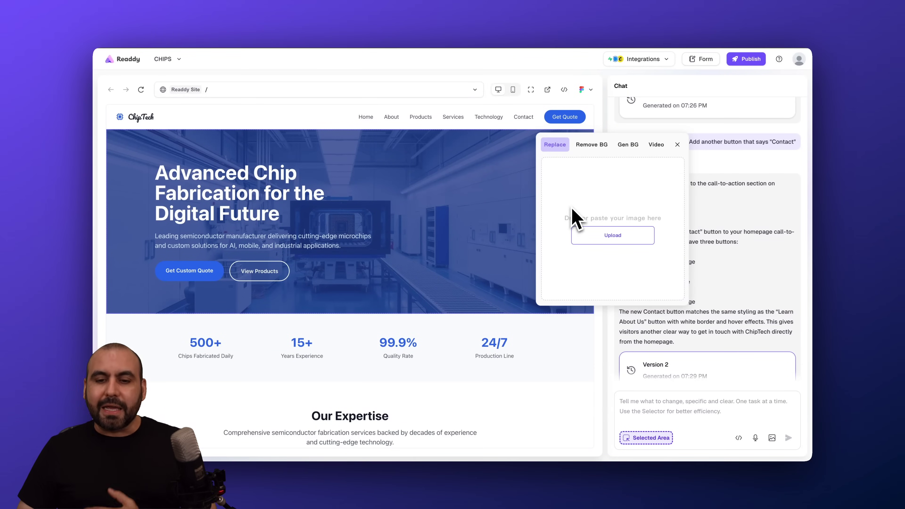
left_click(595, 148)
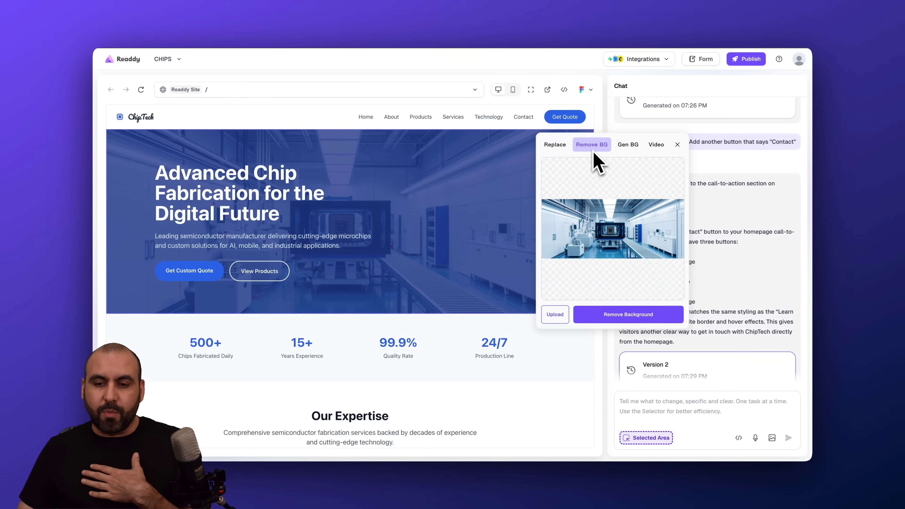
left_click(629, 147)
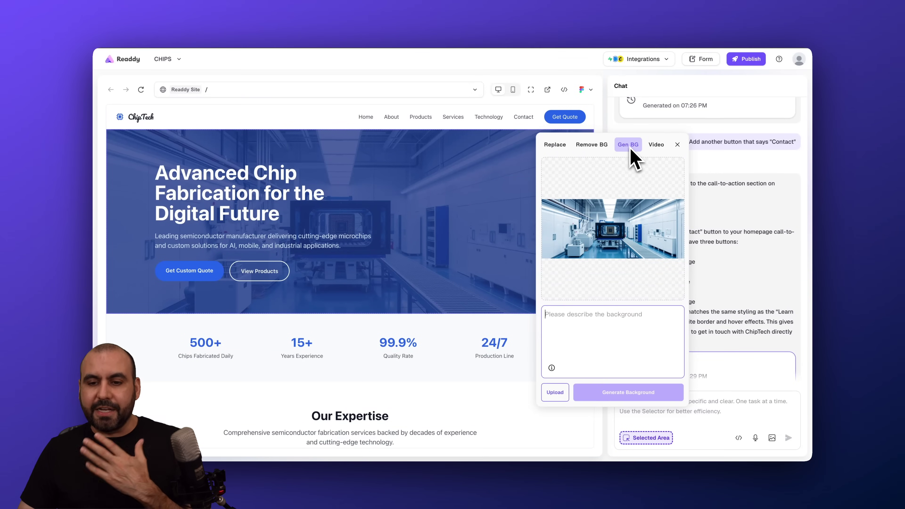
left_click(654, 146)
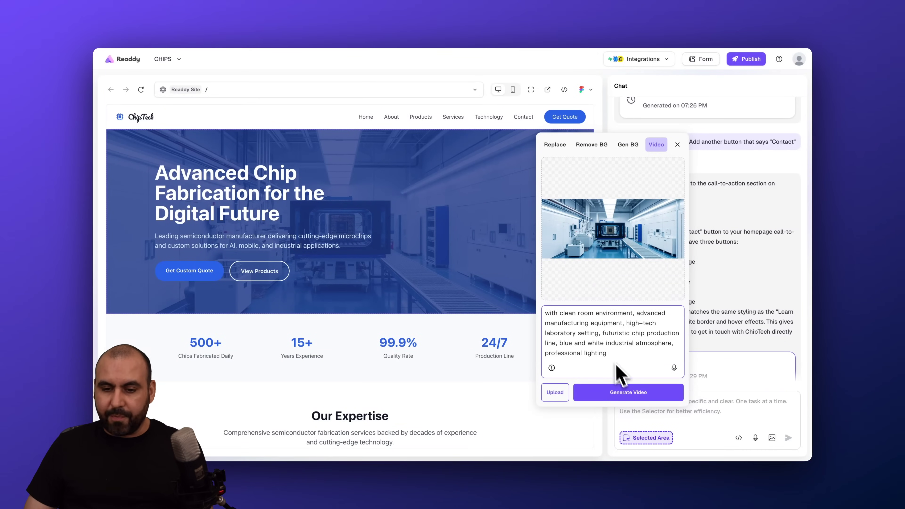
left_click(603, 392)
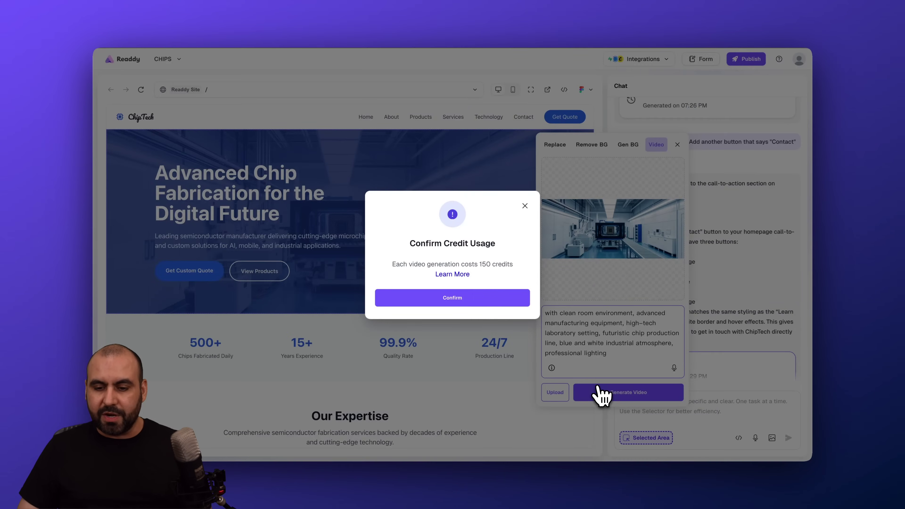
left_click(467, 302)
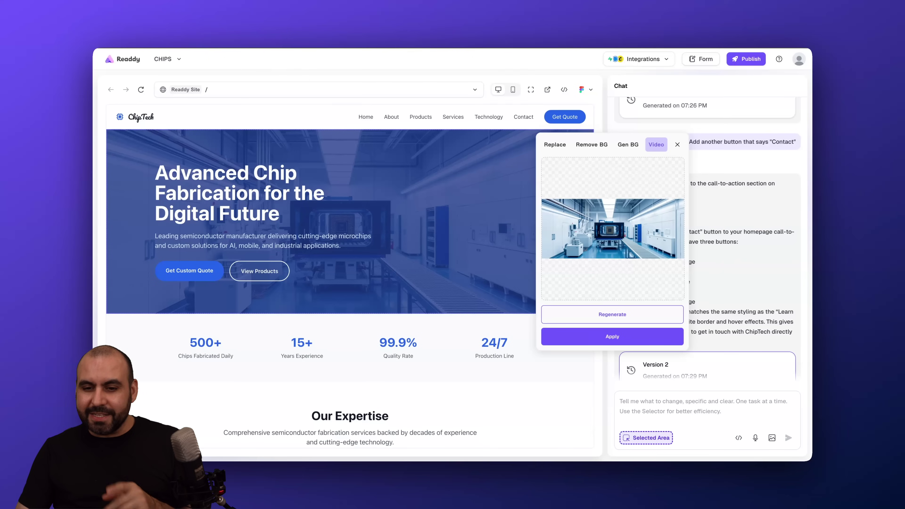
left_click(613, 337)
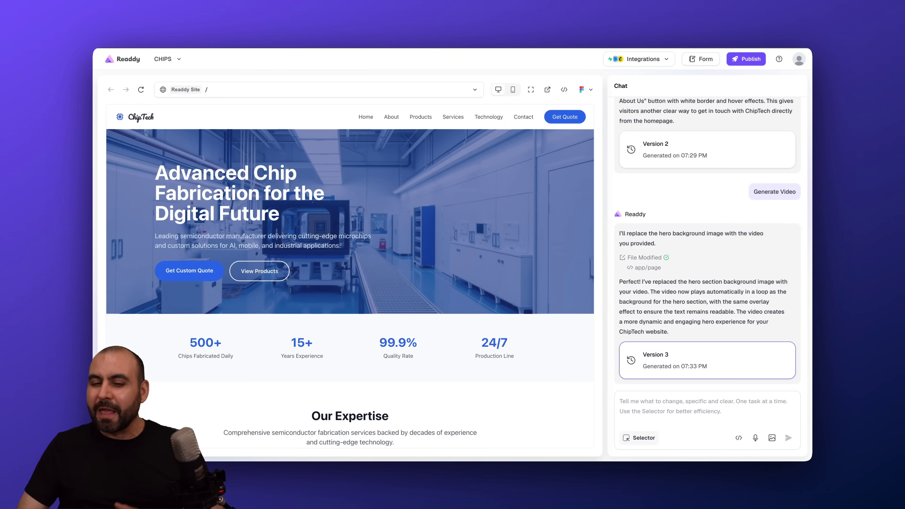
Scroll the preview to check the hero's looping cleanroom video behind the headline.
scroll(565, 282, "down", 4)
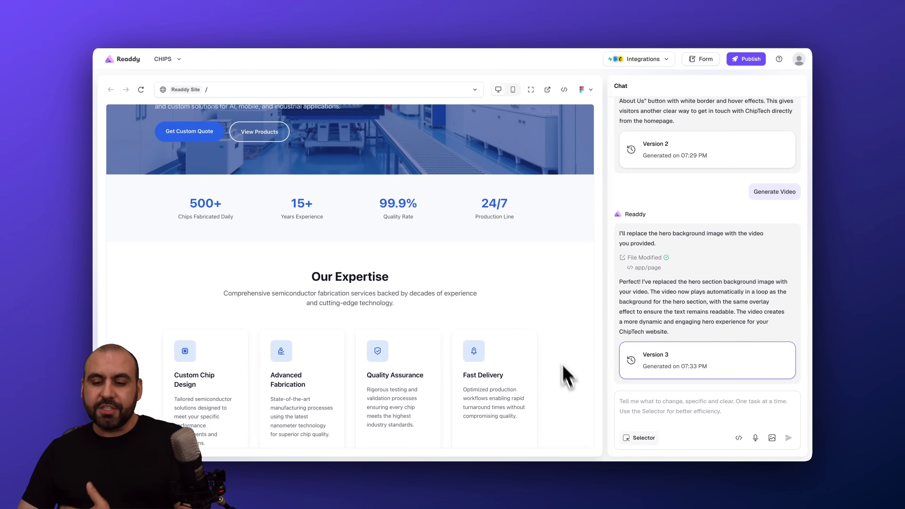
scroll(437, 308, "up", 4)
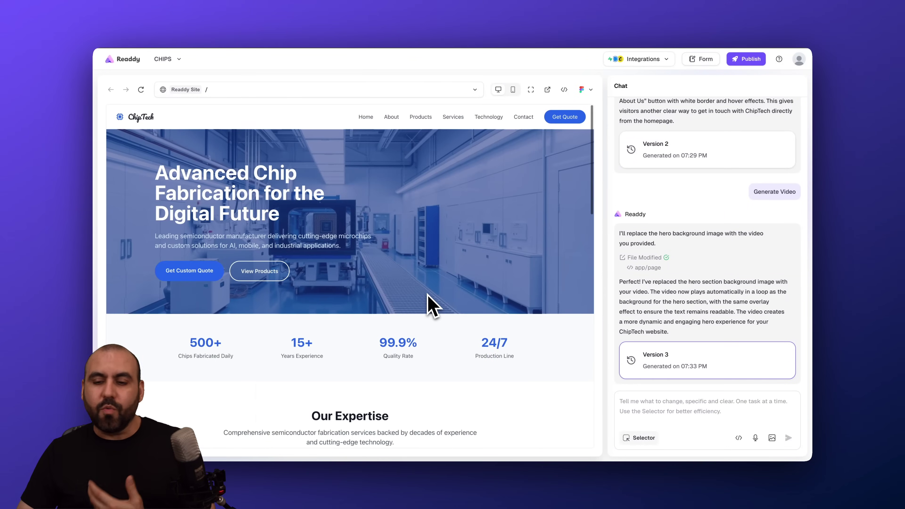
left_click(664, 400)
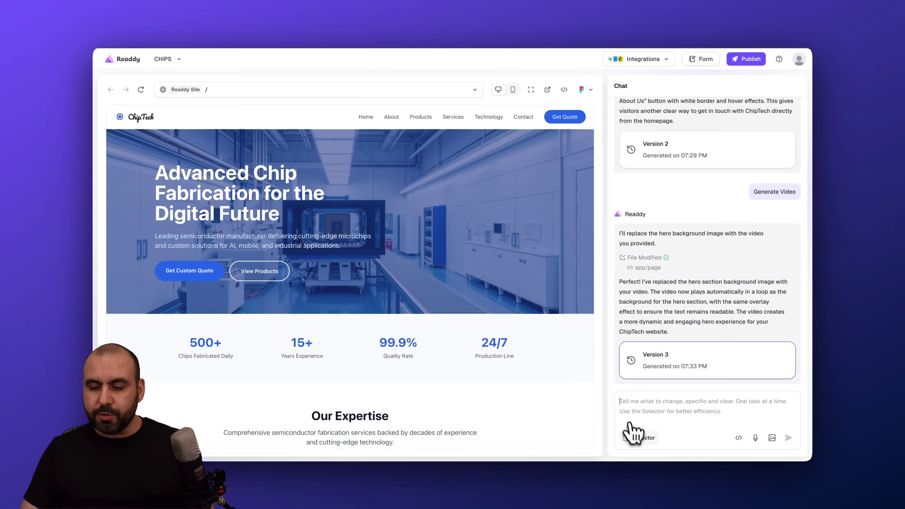
Attach the nav bar and send the request for an 'About the Chips' page linked in header and footer.
left_click(637, 440)
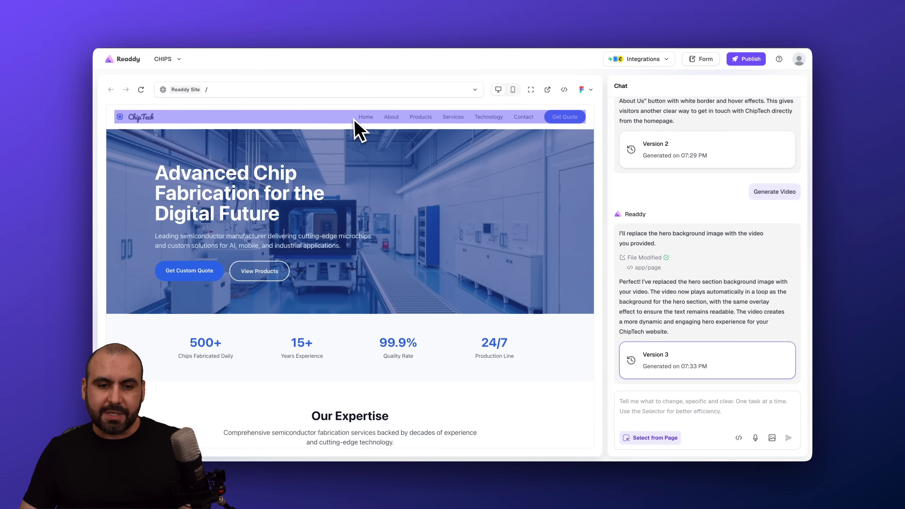
left_click(384, 123)
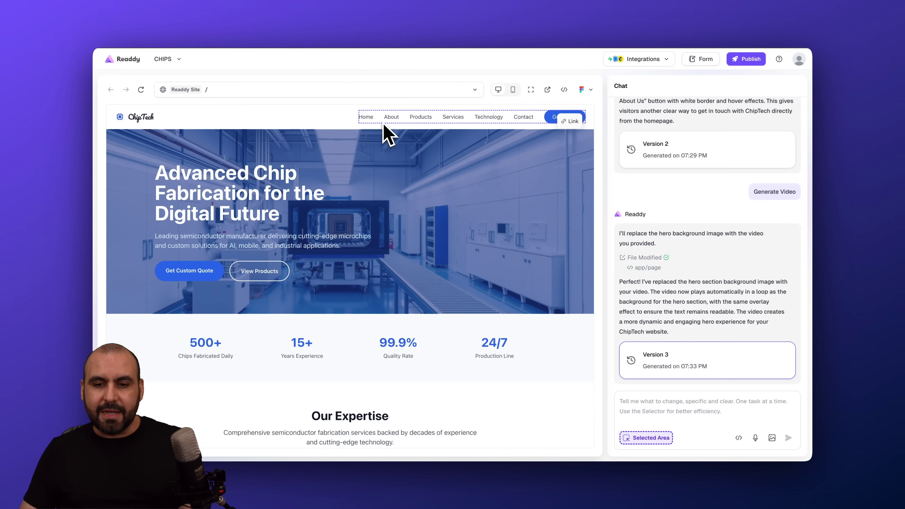
left_click(657, 403)
type("I want to add a \"[about the chips]\" page and link it to the footer/header.")
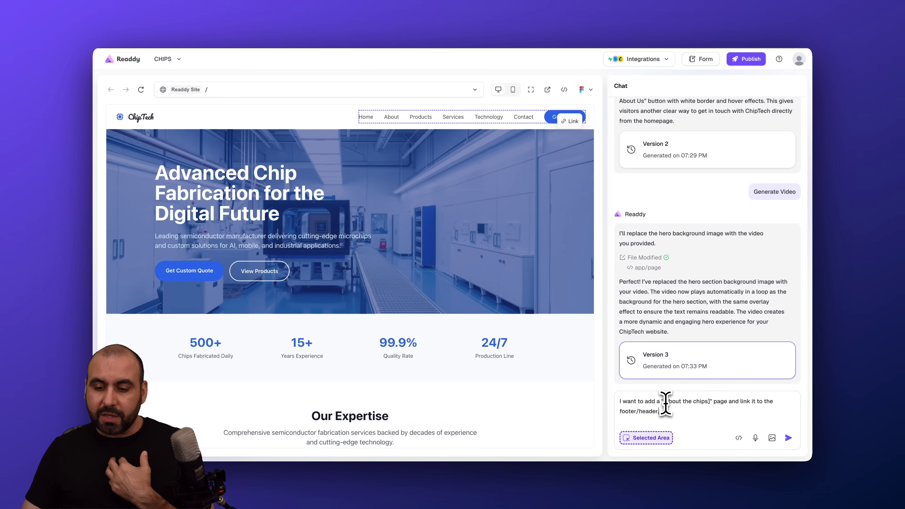
left_click_drag(666, 402, 709, 402)
left_click(716, 402)
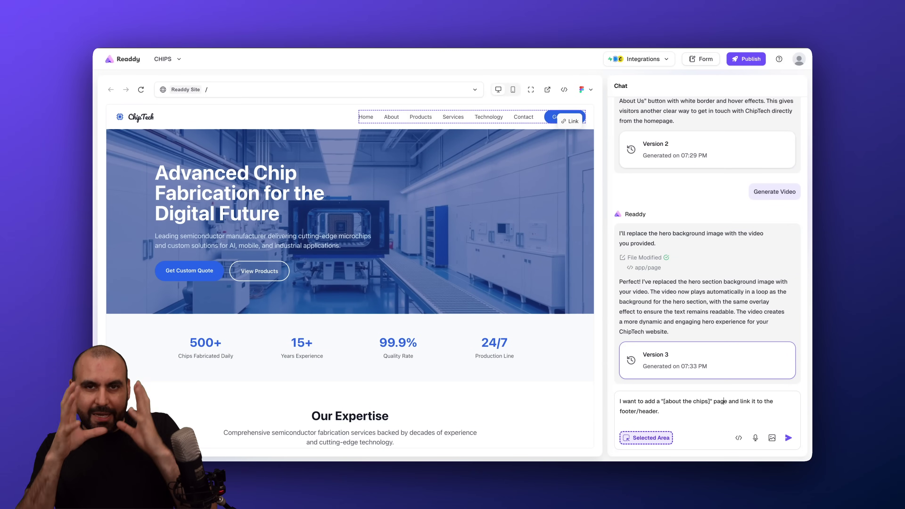
left_click(788, 438)
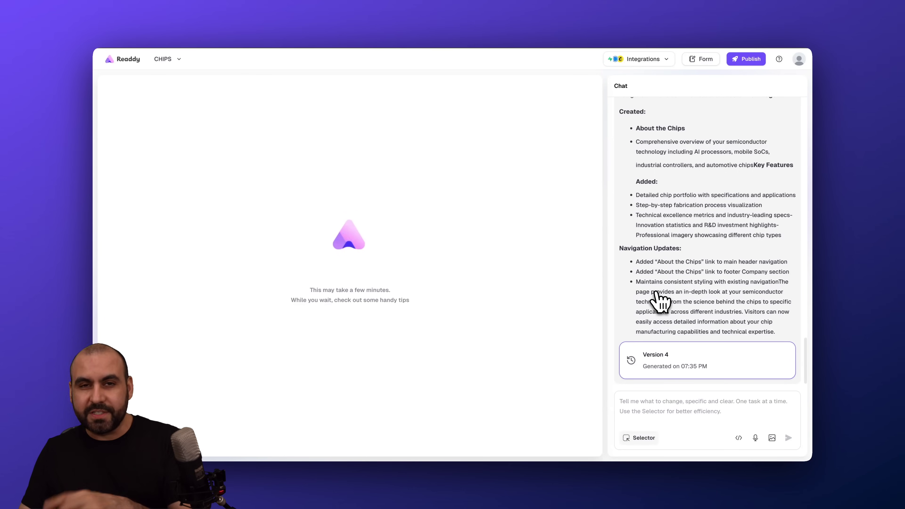
Open the /chips page through the About the Chips link in the preview header.
scroll(657, 299, "up", 10)
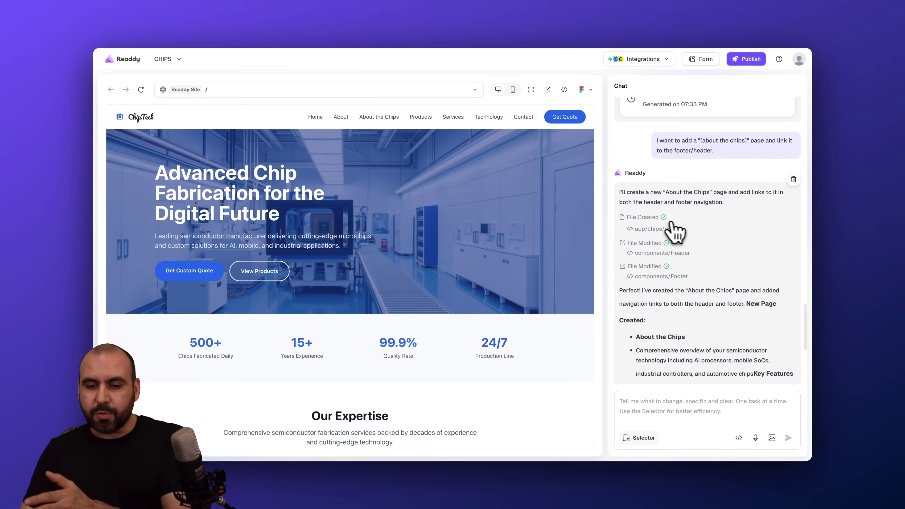
scroll(691, 266, "down", 6)
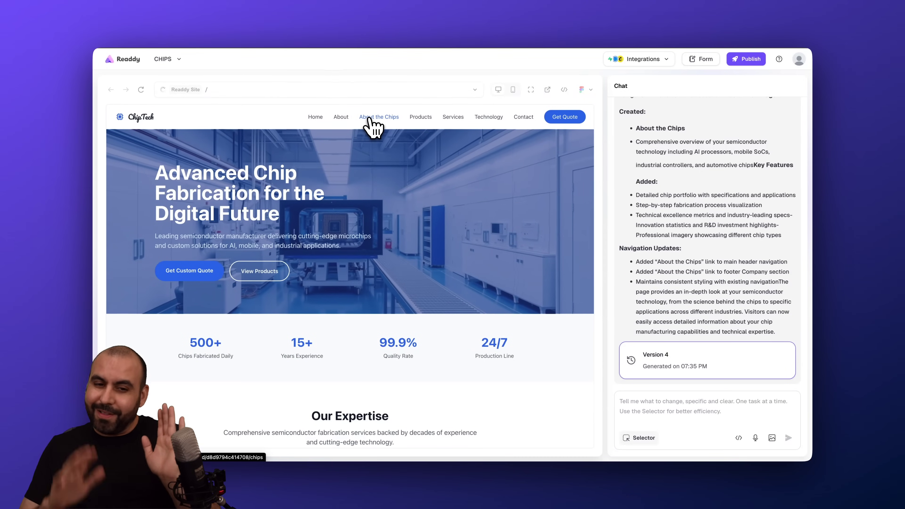
left_click(369, 120)
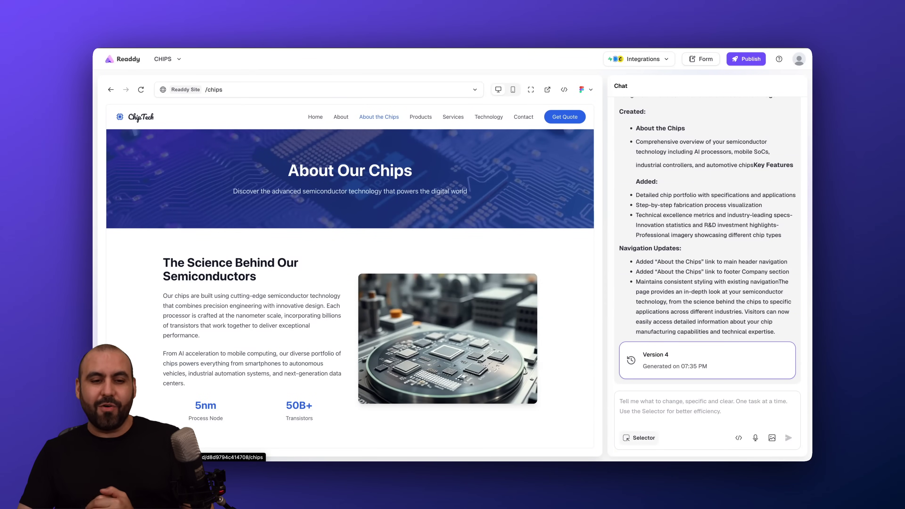
Review the About Our Chips page down to the footer and test its About the Chips link.
scroll(327, 290, "down", 4)
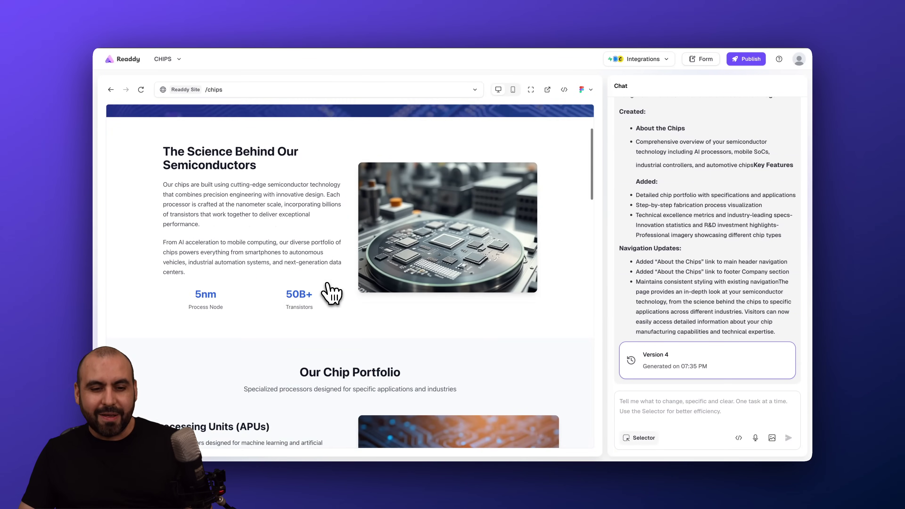
scroll(273, 269, "down", 6)
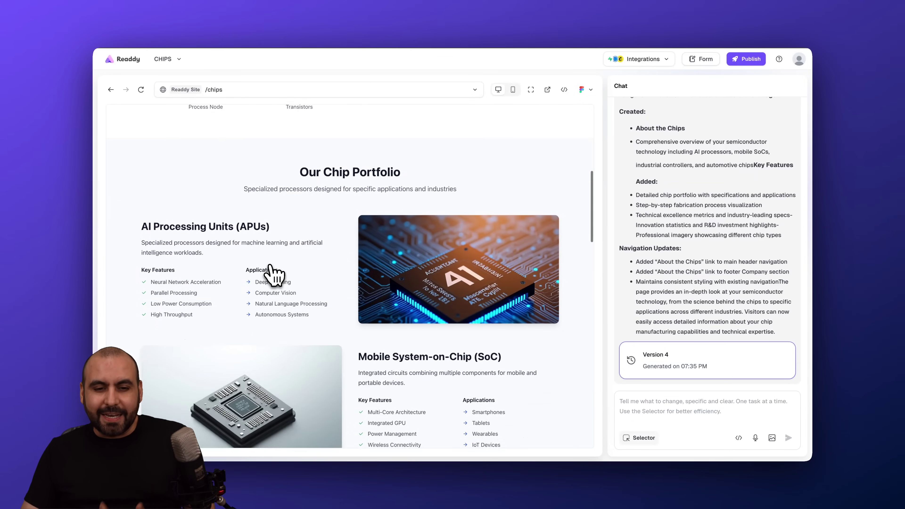
scroll(273, 274, "down", 14)
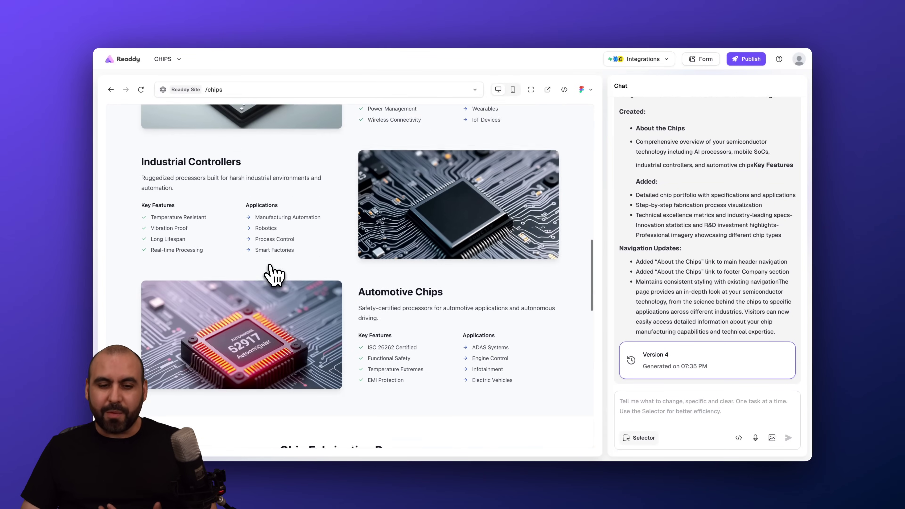
scroll(273, 274, "down", 13)
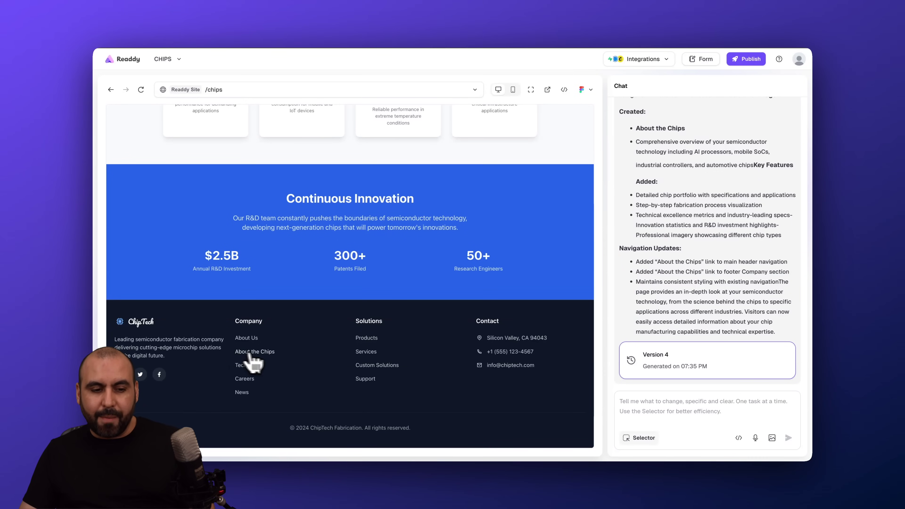
left_click(283, 352)
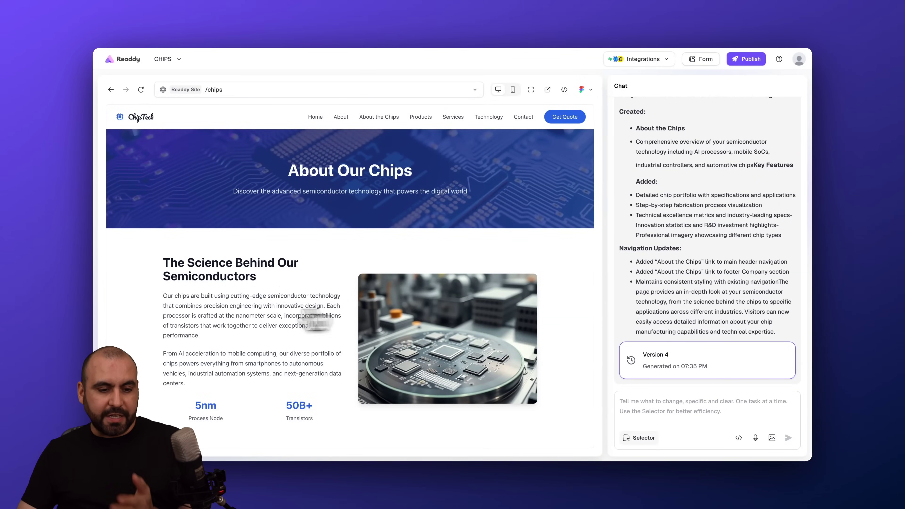
left_click(639, 438)
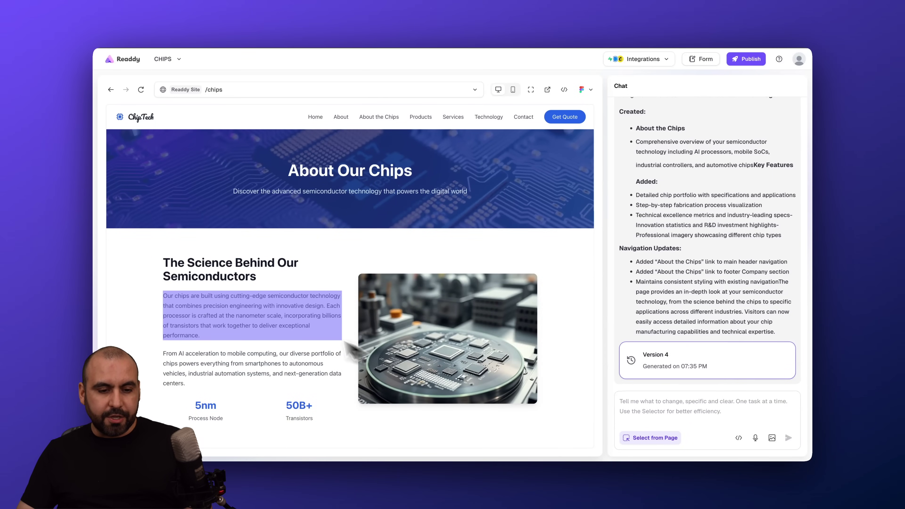
left_click(283, 325)
left_click(358, 302)
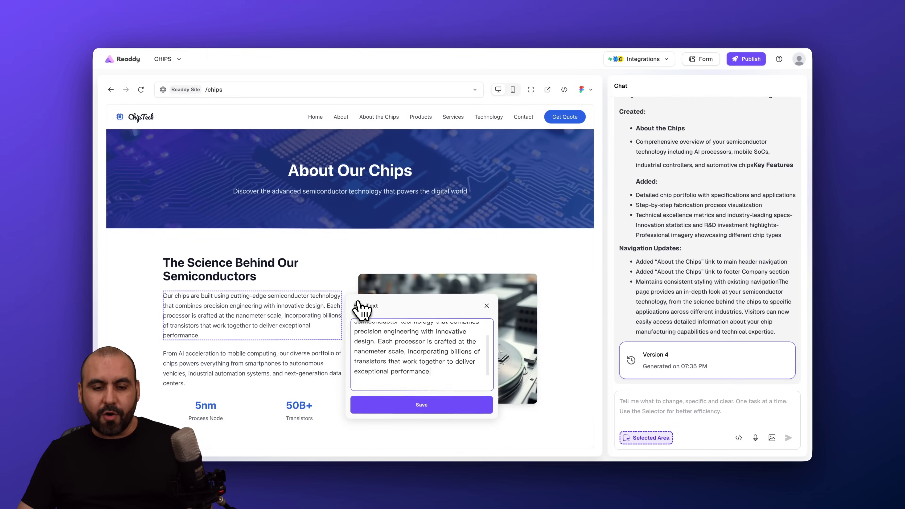
left_click(487, 306)
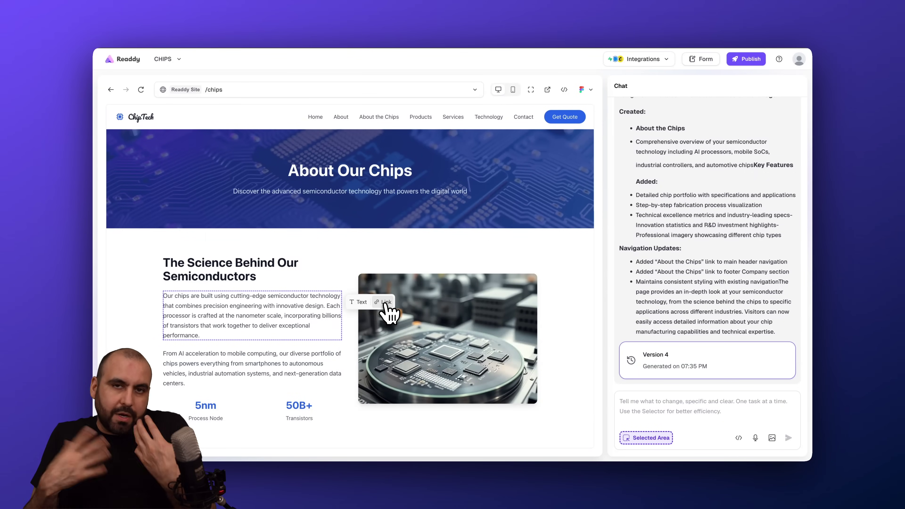
left_click(655, 409)
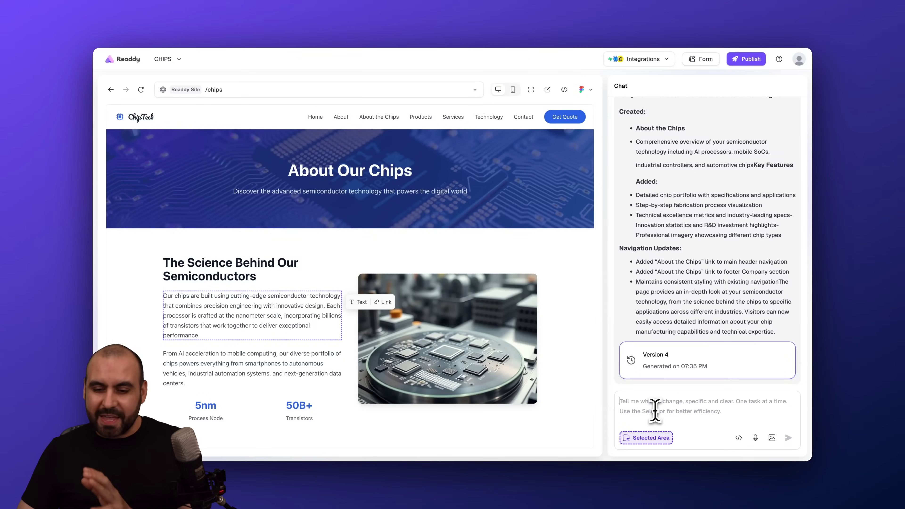
left_click(662, 439)
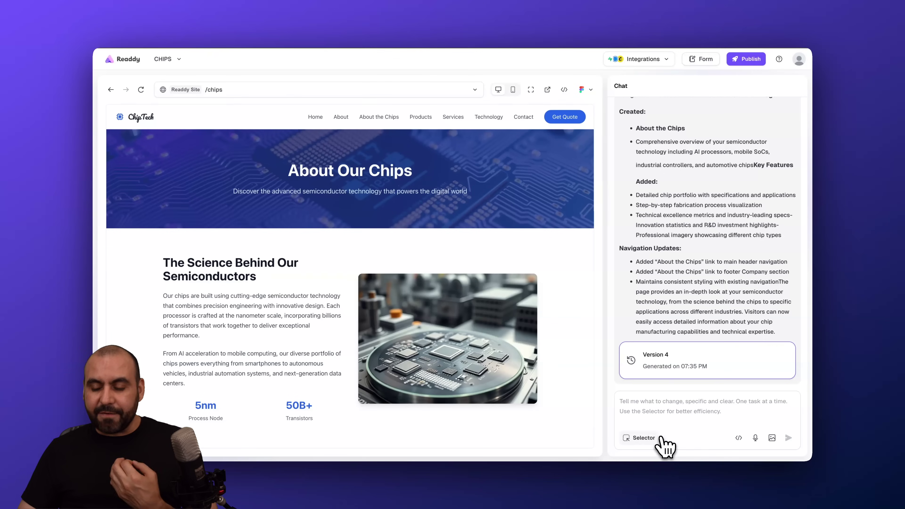
left_click(739, 438)
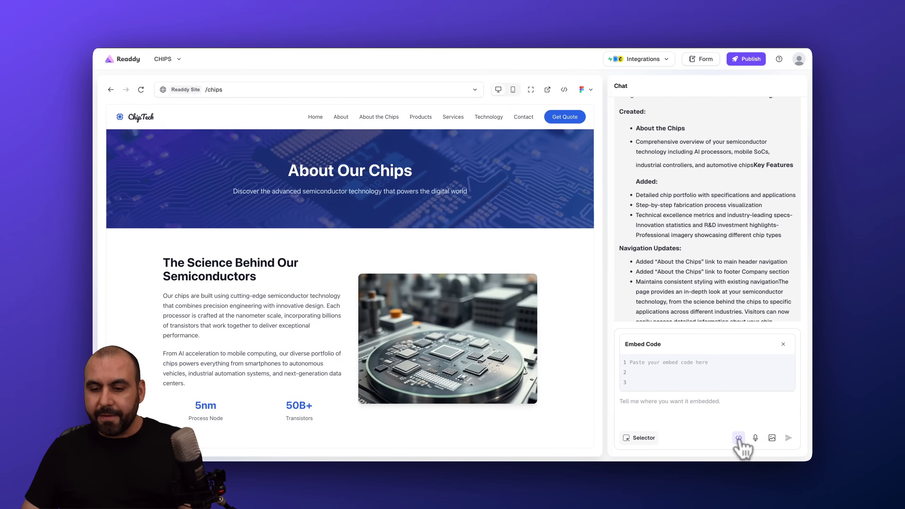
left_click(784, 344)
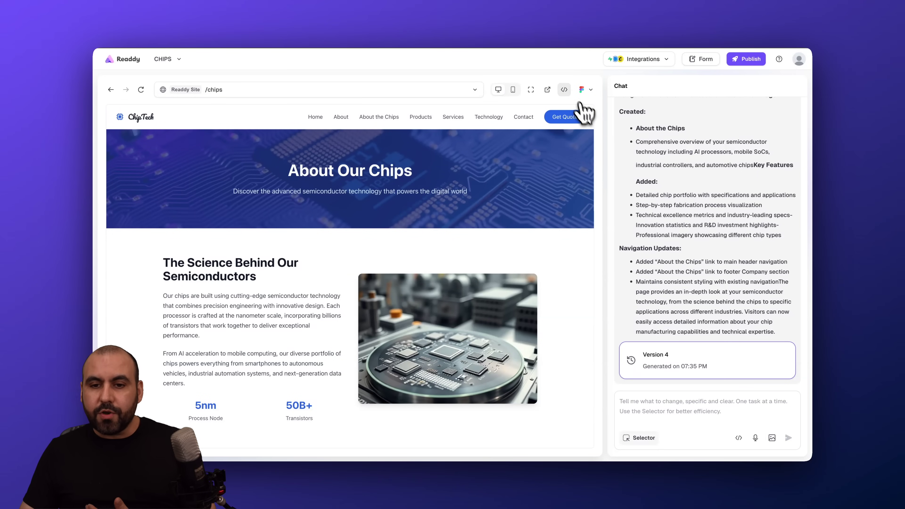
left_click(591, 90)
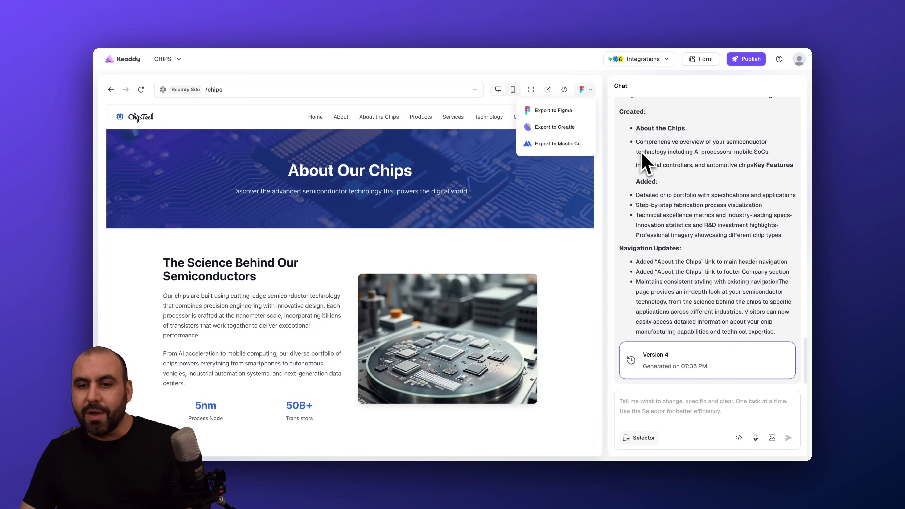
left_click(672, 61)
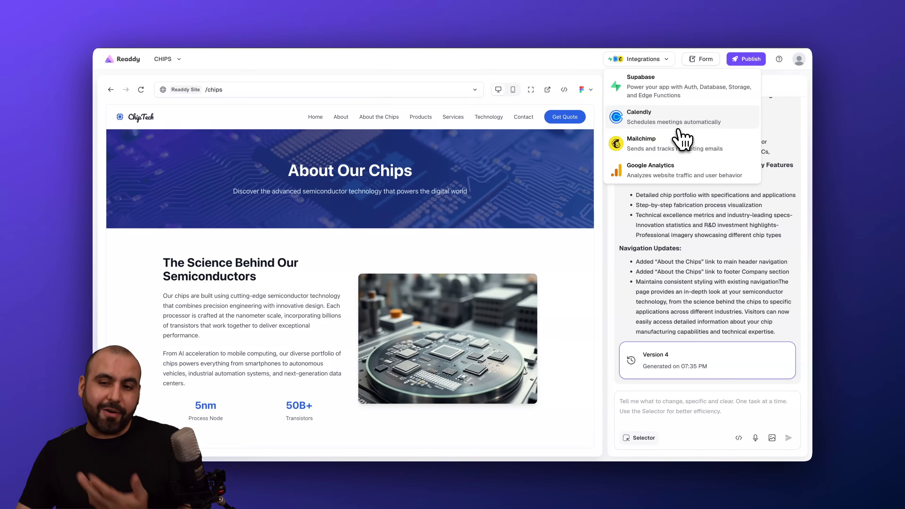
left_click(705, 258)
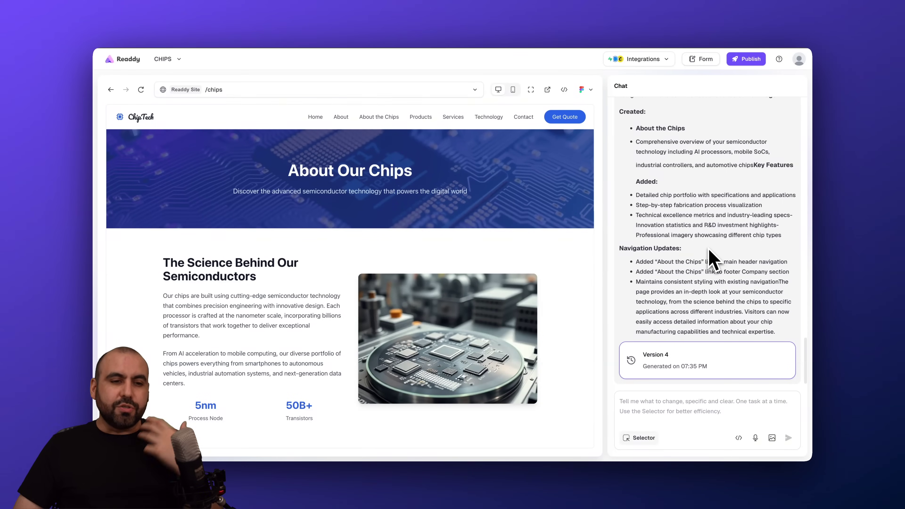